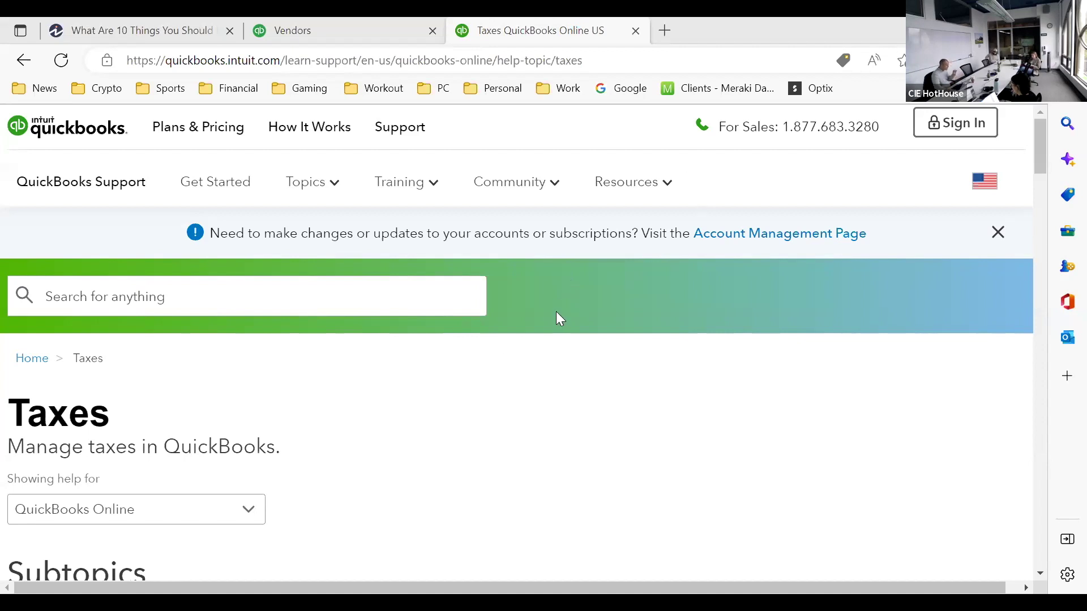
# Read the Investopedia article on 1099s, from the introduction through the 1099-INT, DIV, G, R, B, S and MISC form types
pyautogui.scroll(-4, 556, 312)
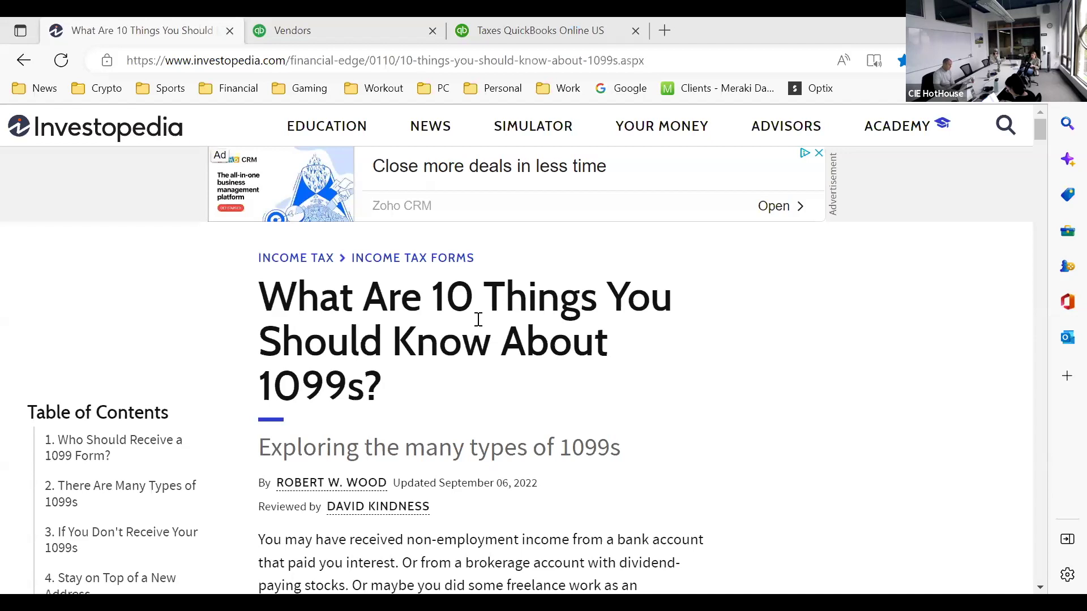
pyautogui.scroll(-10, 646, 343)
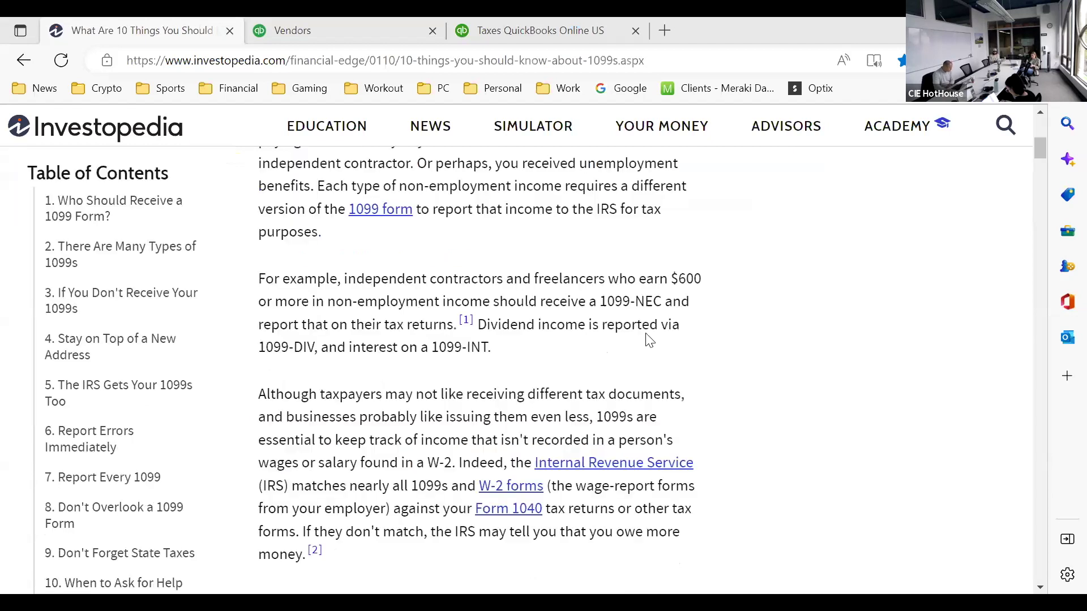
pyautogui.scroll(-12, 649, 351)
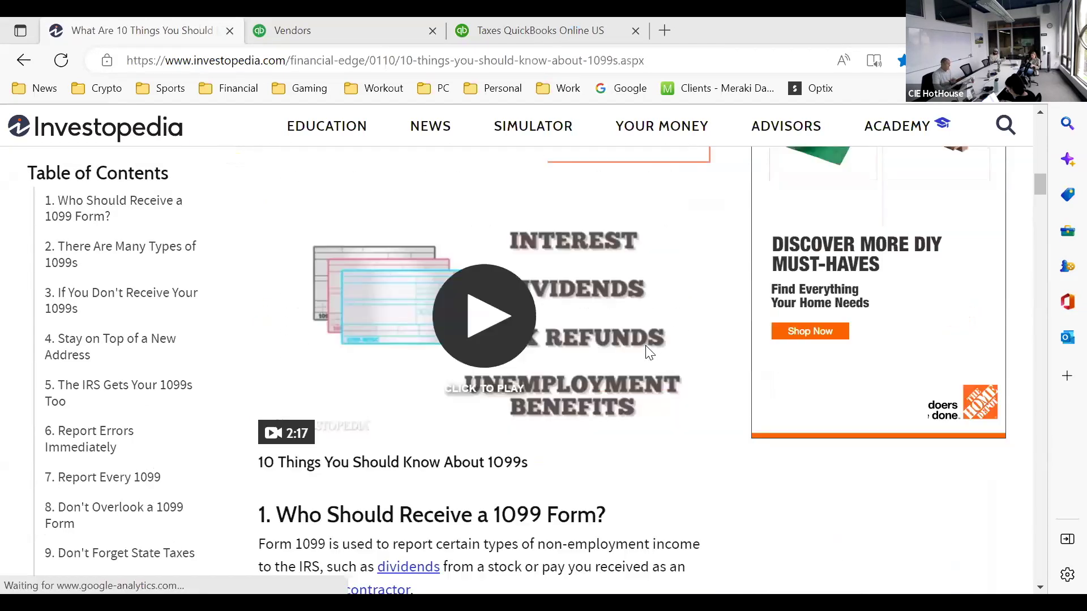
pyautogui.scroll(-8, 643, 352)
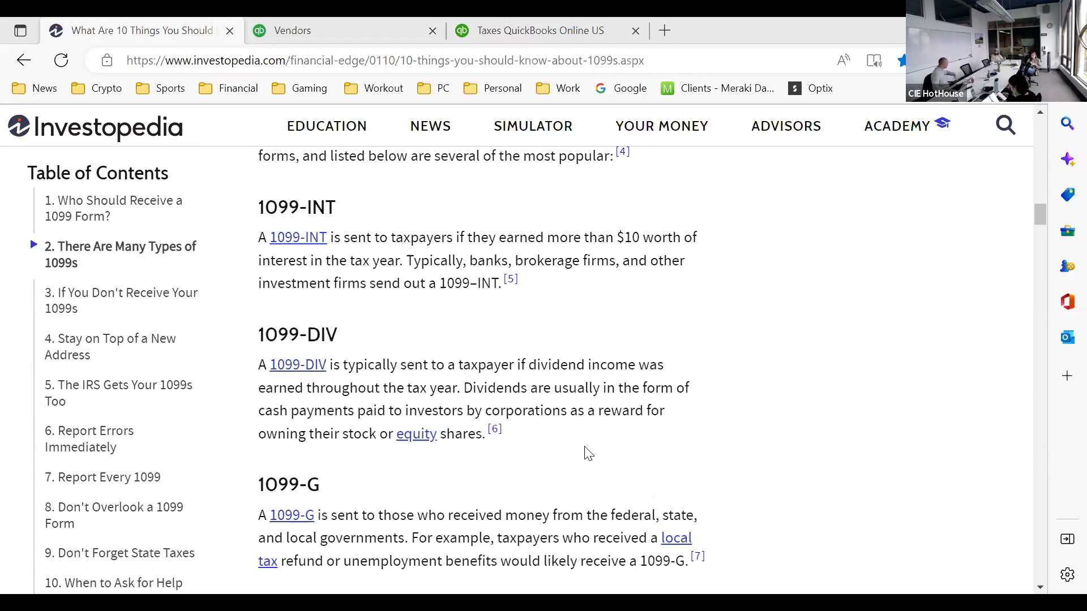
pyautogui.scroll(-4, 461, 453)
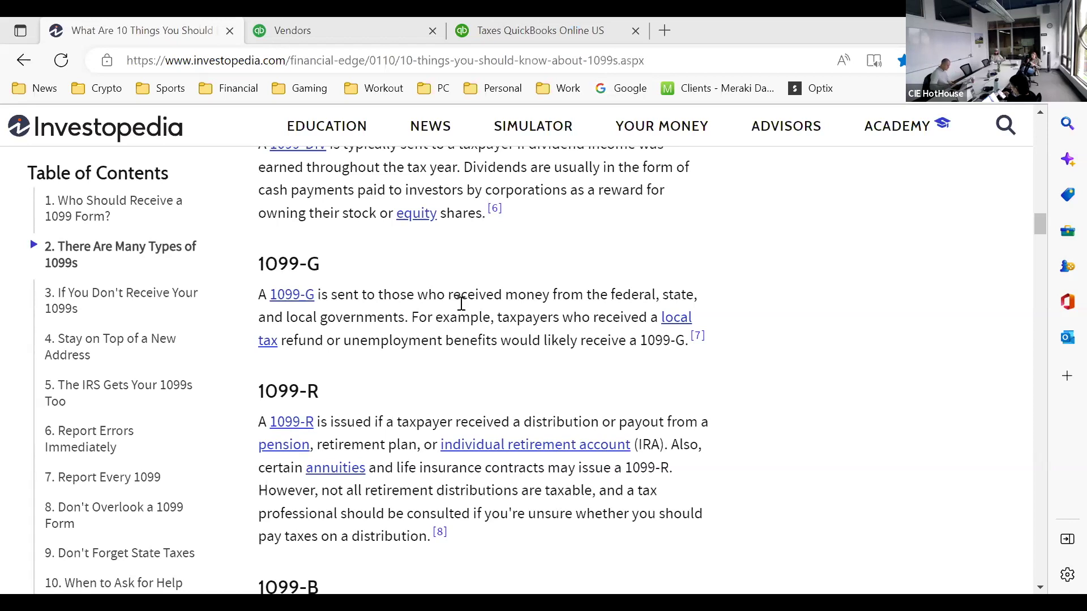
pyautogui.scroll(-3, 468, 427)
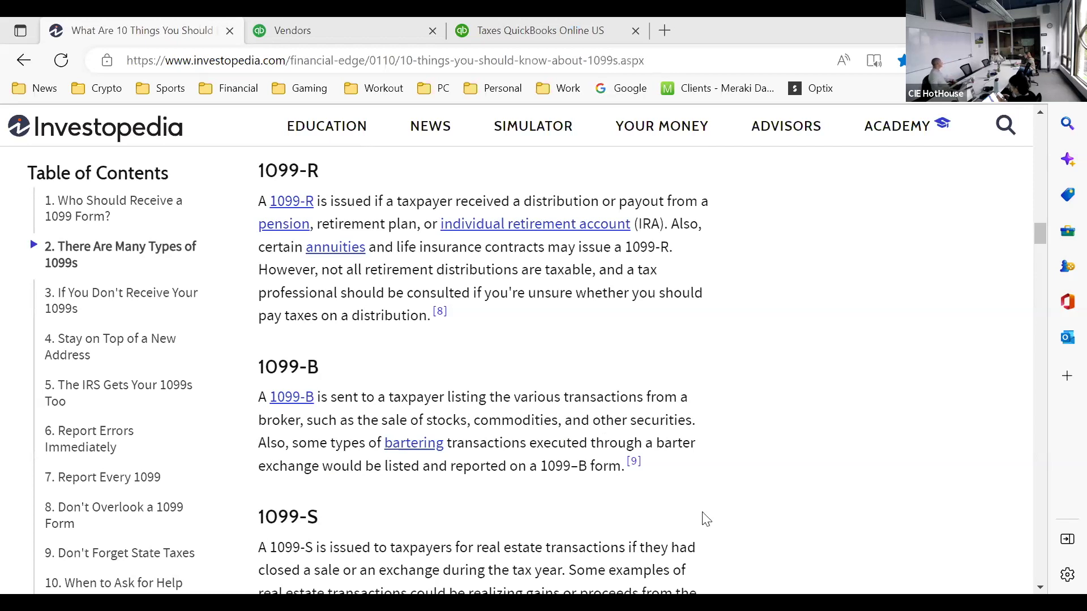
pyautogui.scroll(-4, 647, 406)
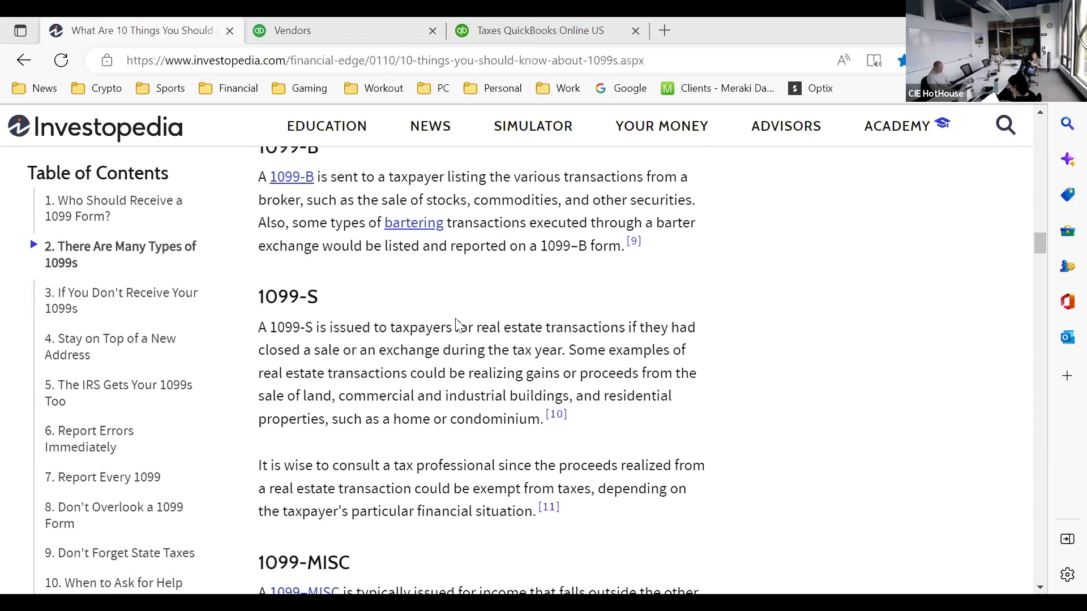
pyautogui.scroll(-9, 509, 351)
pyautogui.scroll(4, 537, 357)
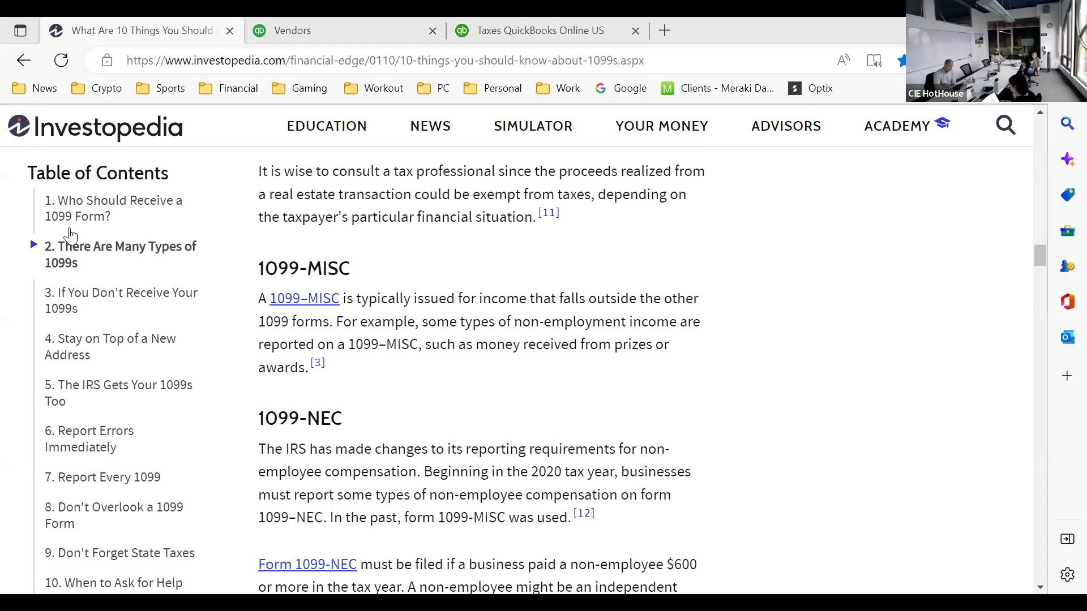
# Examine the 1099-NEC rules, recheck the other 1099 types, and continue to the section on not getting all your 1099s
pyautogui.scroll(-1, 686, 459)
pyautogui.scroll(-1, 687, 459)
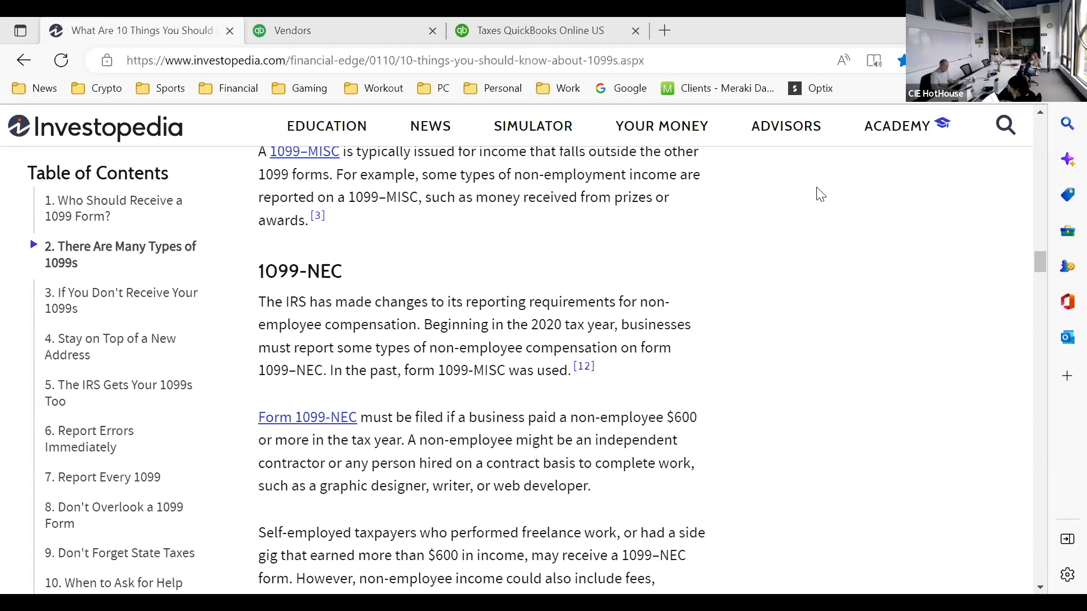
pyautogui.scroll(-1, 747, 453)
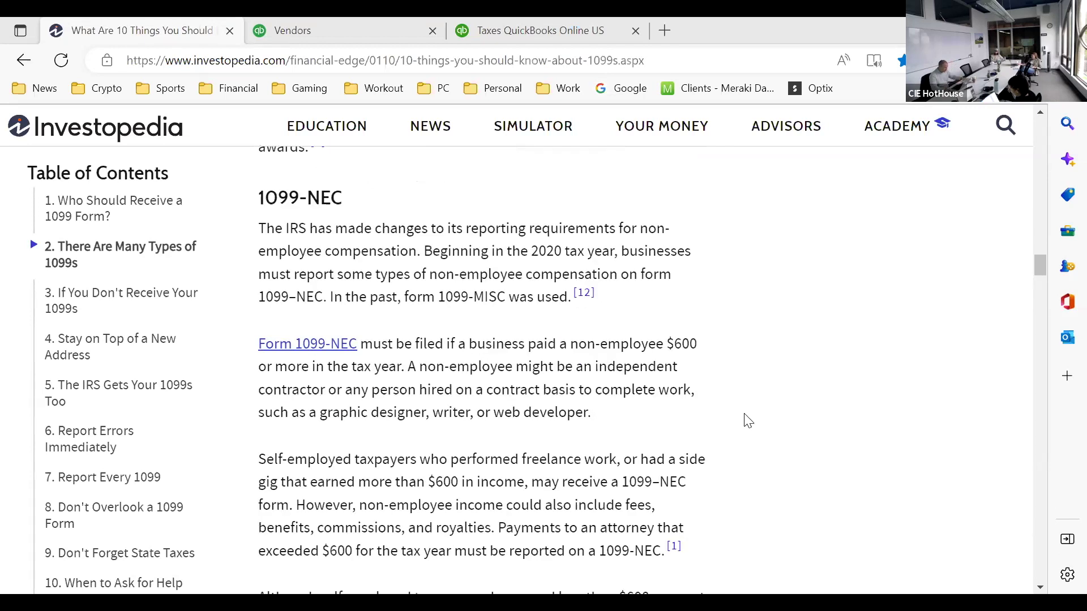
pyautogui.scroll(10, 738, 408)
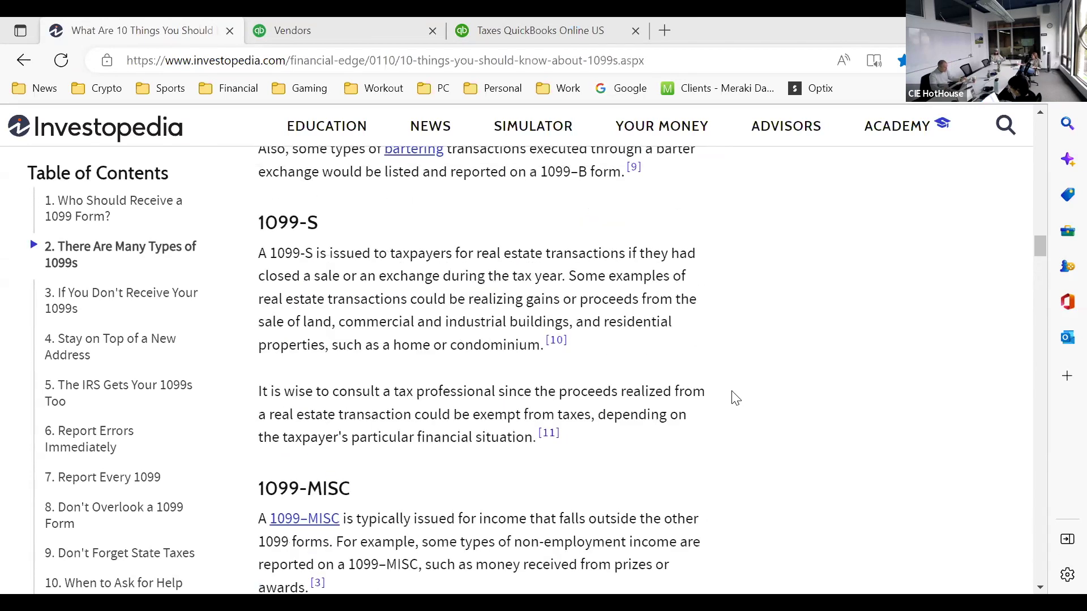
pyautogui.scroll(8, 736, 399)
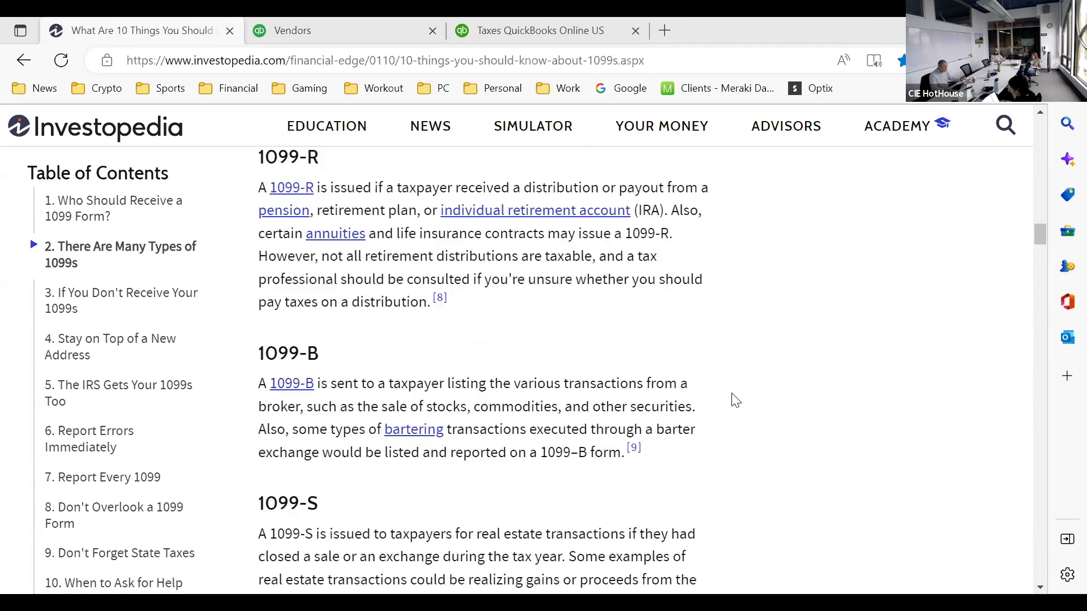
pyautogui.scroll(2, 734, 394)
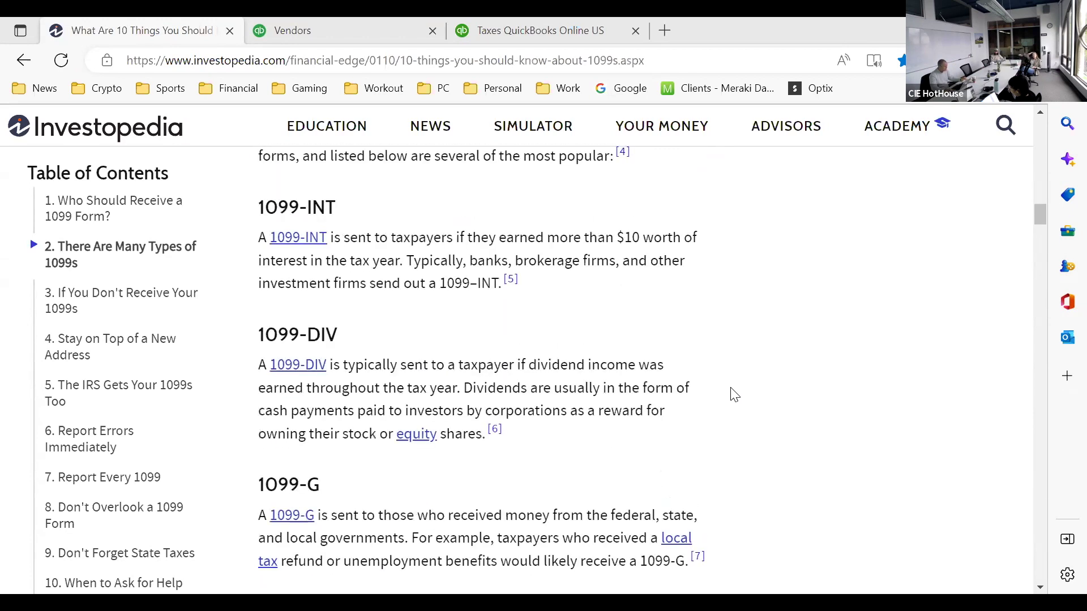
pyautogui.scroll(-15, 730, 398)
pyautogui.scroll(-12, 729, 400)
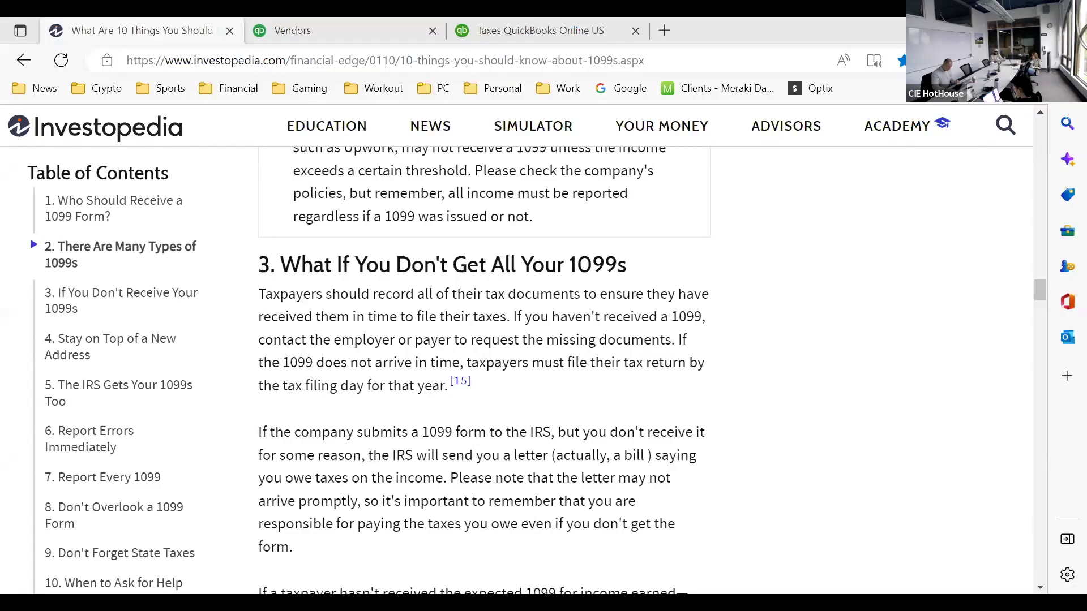
# Switch to QuickBooks Online, search for "vendo" and open the Vendors page
pyautogui.click(292, 31)
pyautogui.click(83, 180)
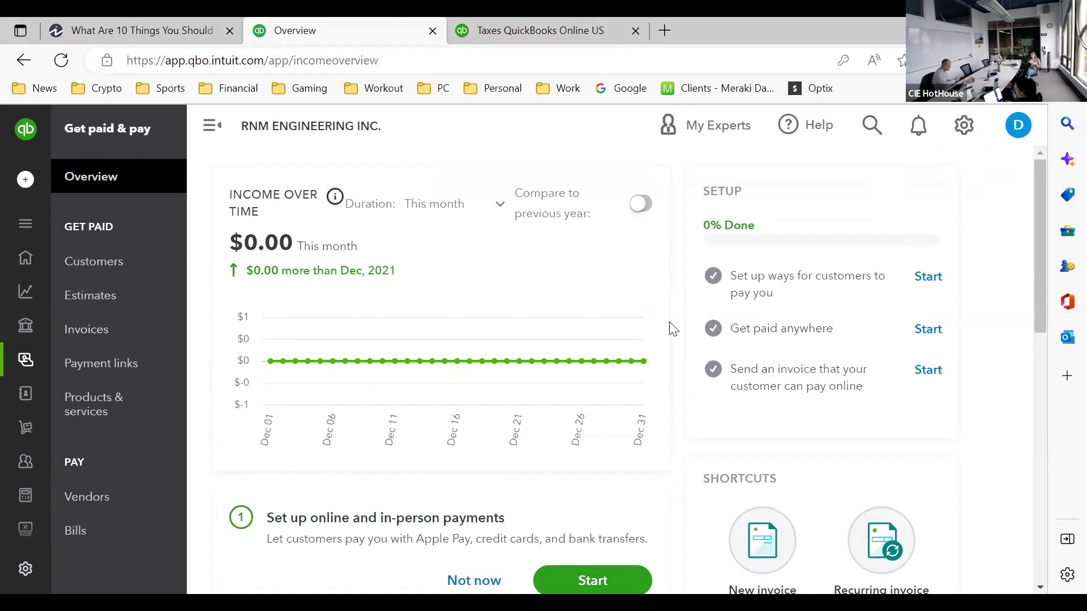
pyautogui.moveTo(8, 291)
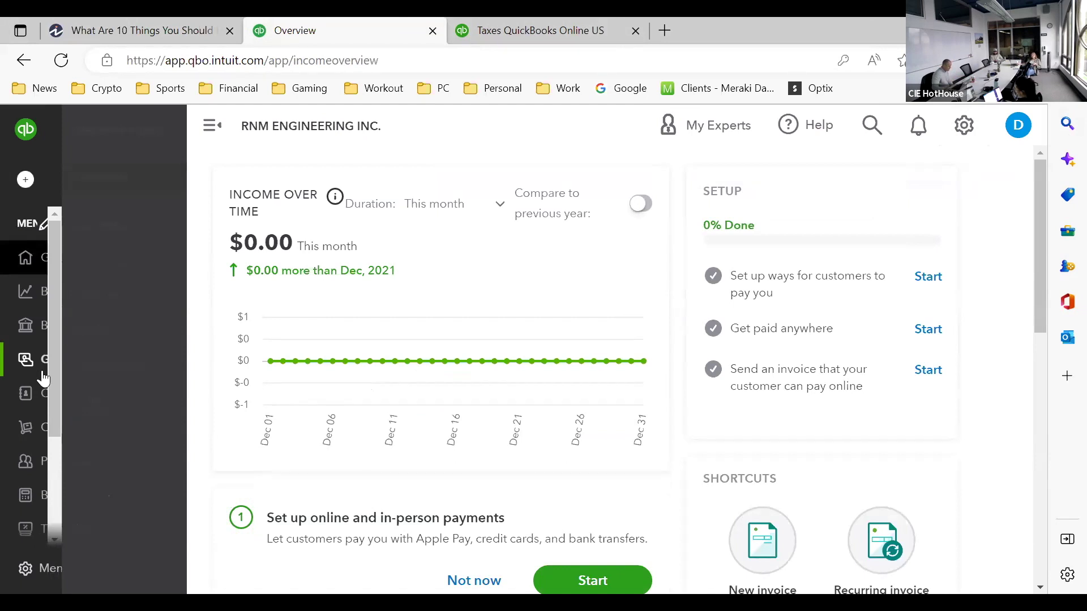
pyautogui.moveTo(50, 359)
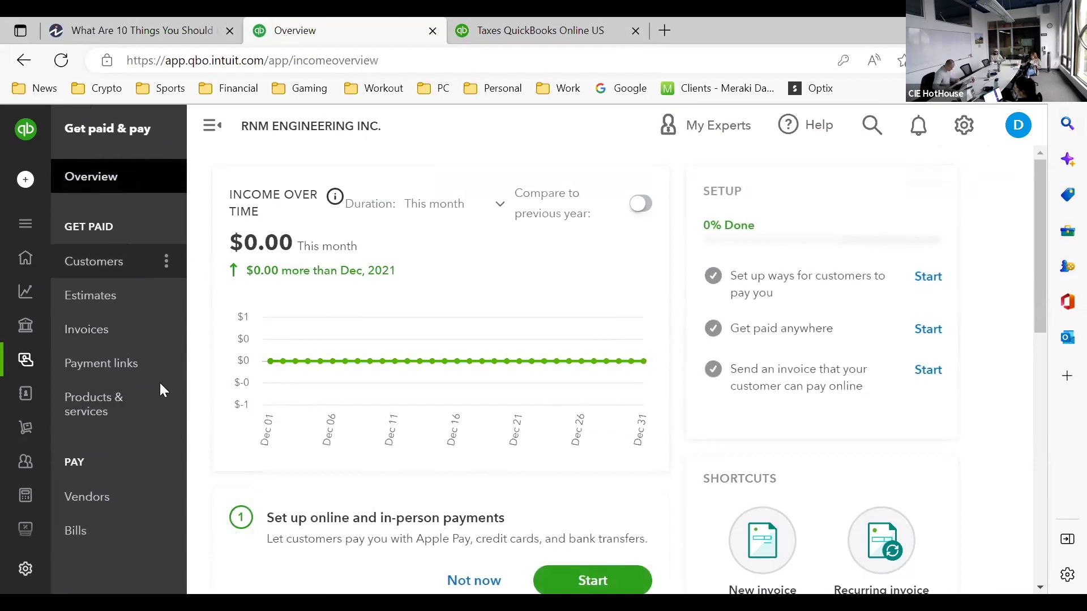
pyautogui.click(883, 131)
pyautogui.write('vendo')
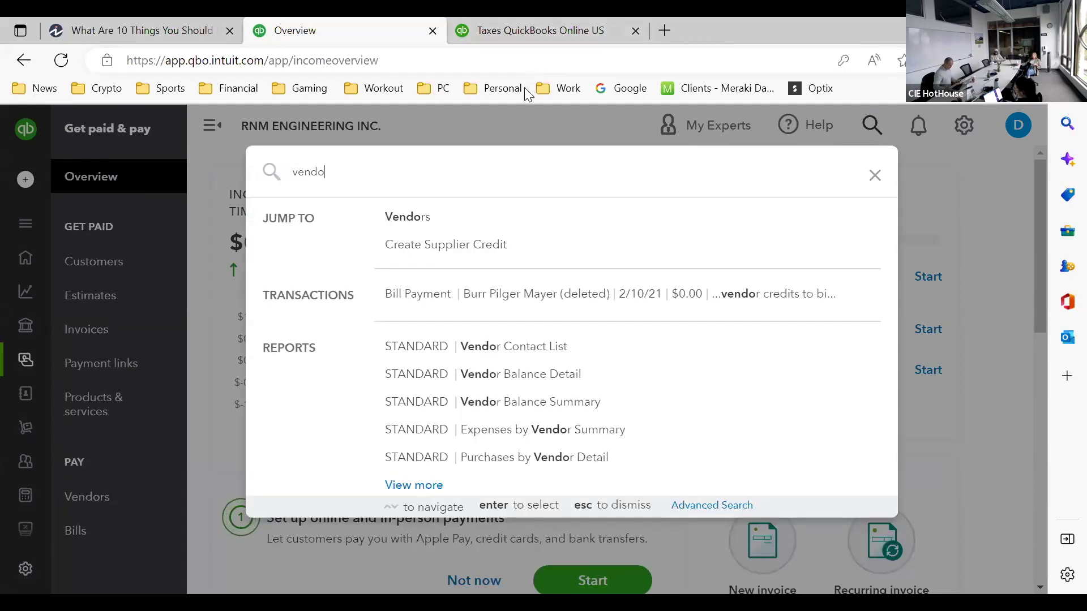
pyautogui.click(399, 220)
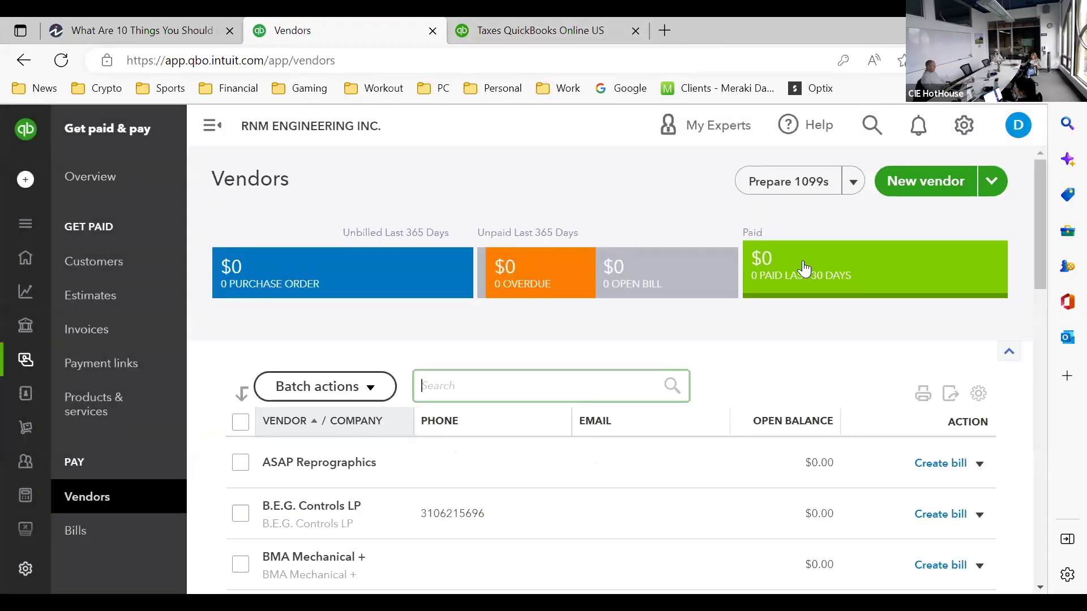
# Look over the vendor list and start preparing the 1099s
pyautogui.scroll(-7, 596, 291)
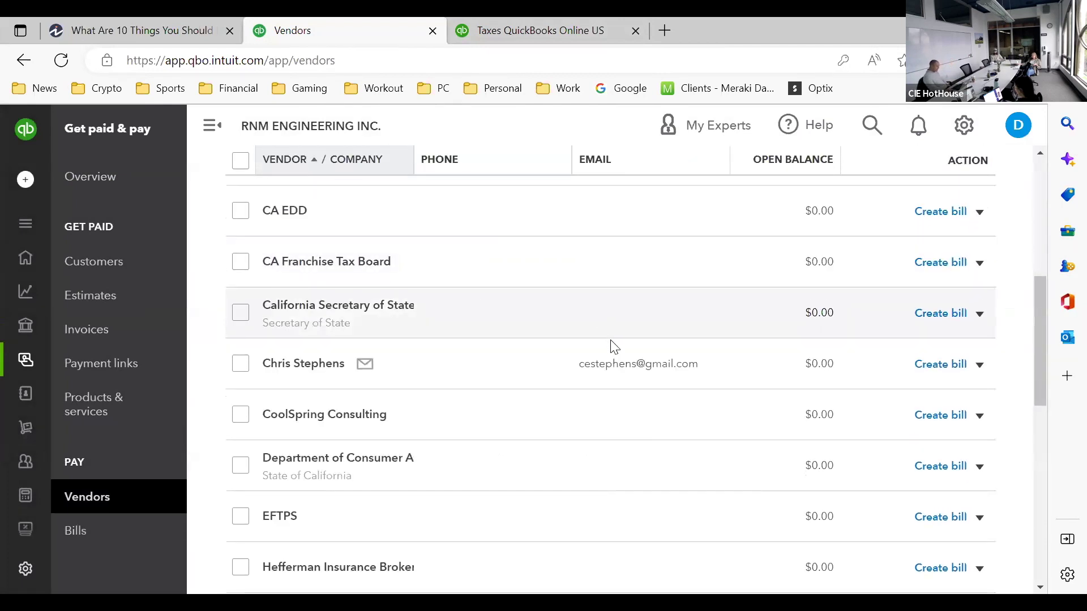
pyautogui.scroll(2, 617, 351)
pyautogui.scroll(5, 617, 352)
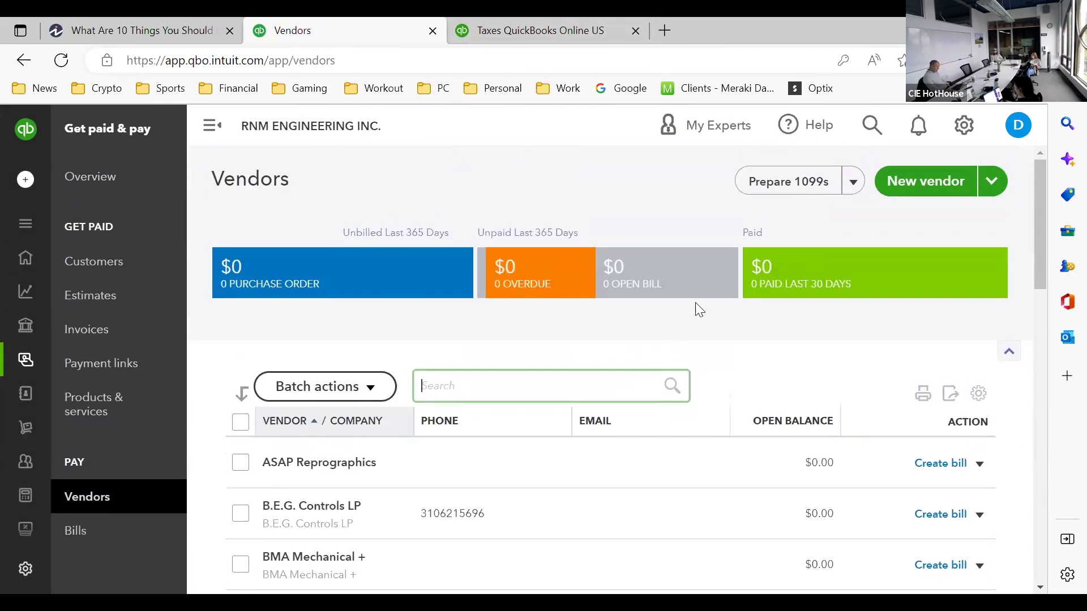
pyautogui.click(794, 183)
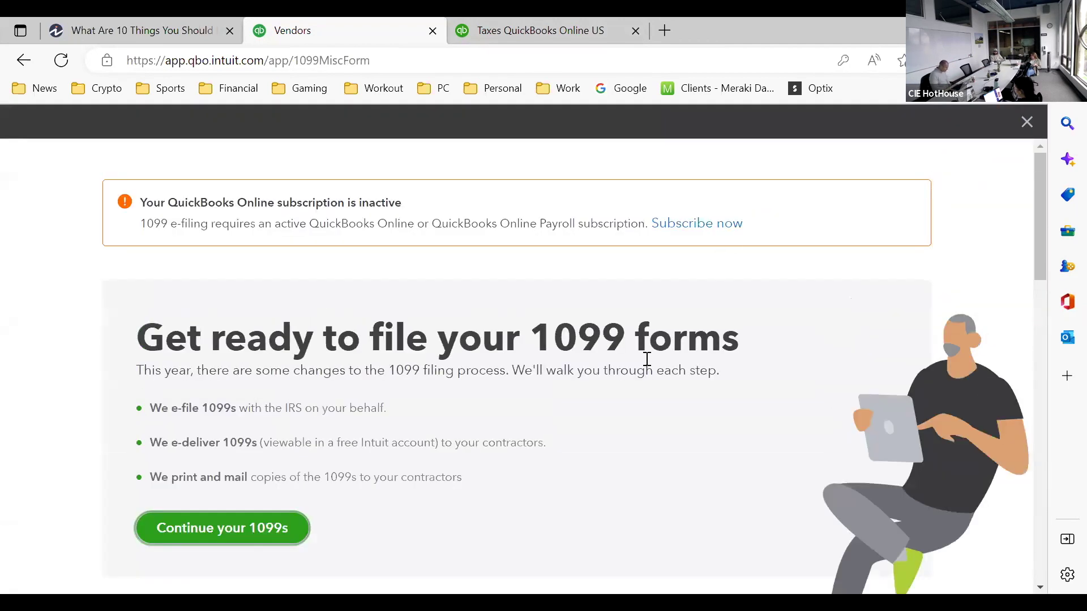
# Highlight the 1099 filing deadline and e-filing date text, and continue the 1099s
pyautogui.scroll(-5, 634, 277)
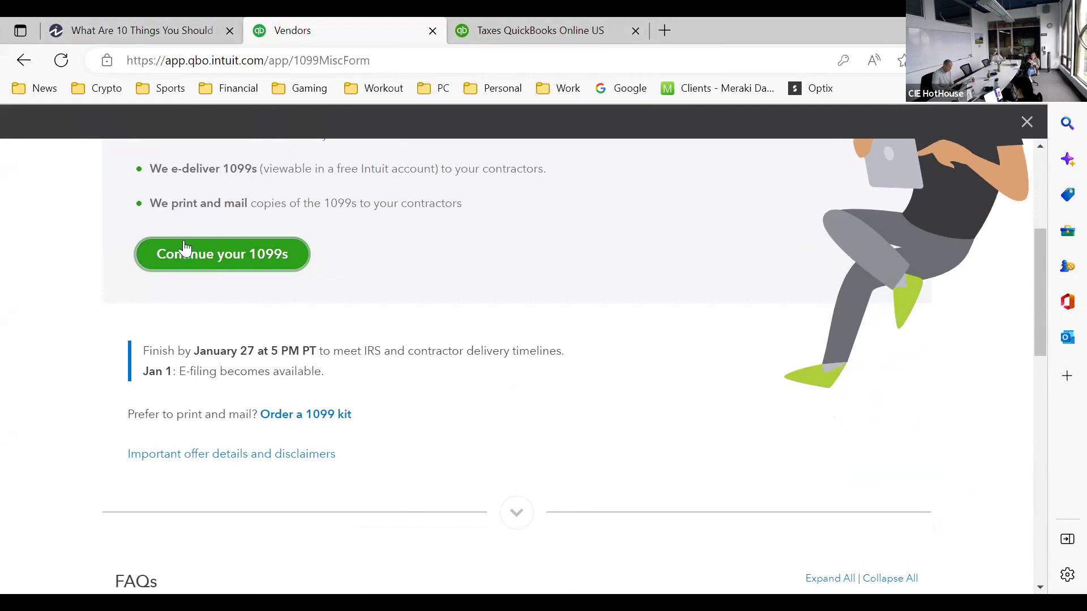
pyautogui.moveTo(149, 350); pyautogui.dragTo(510, 376)
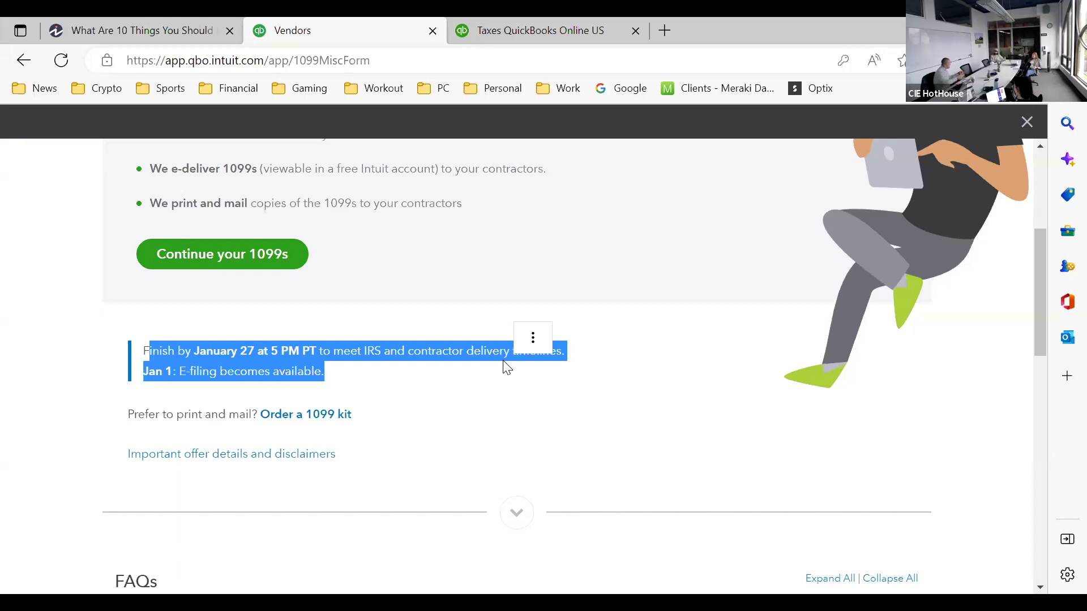
pyautogui.click(230, 262)
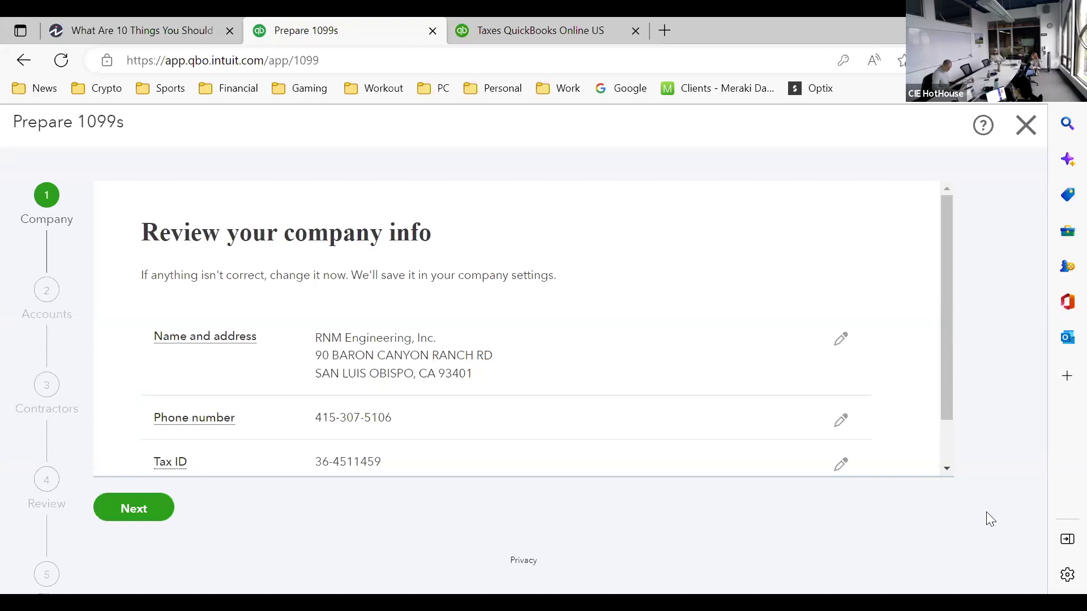
# Accept the company information and review the payment types for categorizing contractor payments
pyautogui.click(137, 509)
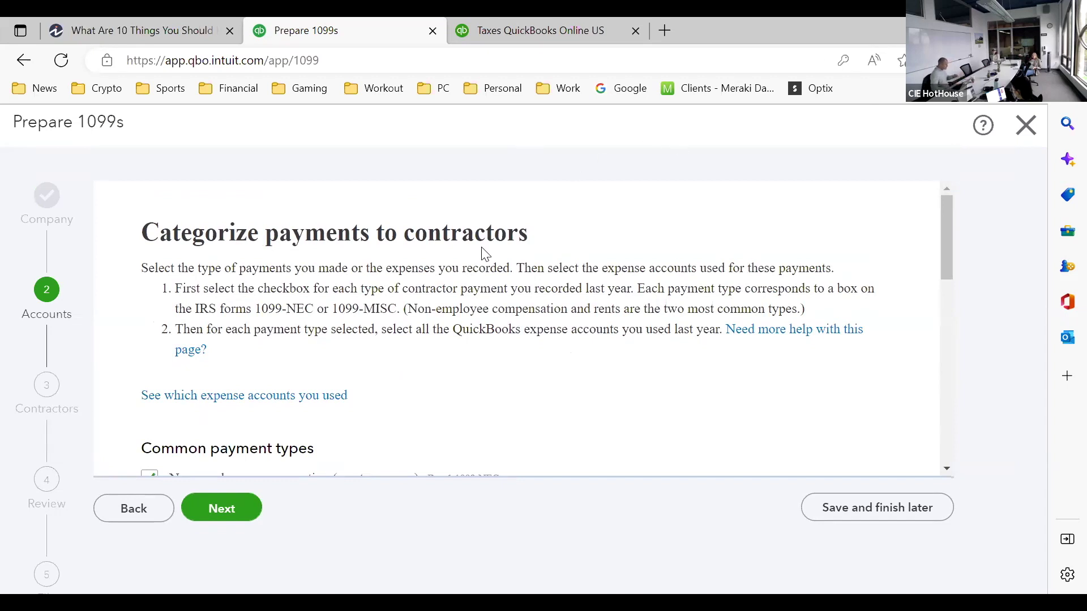
pyautogui.scroll(-3, 502, 393)
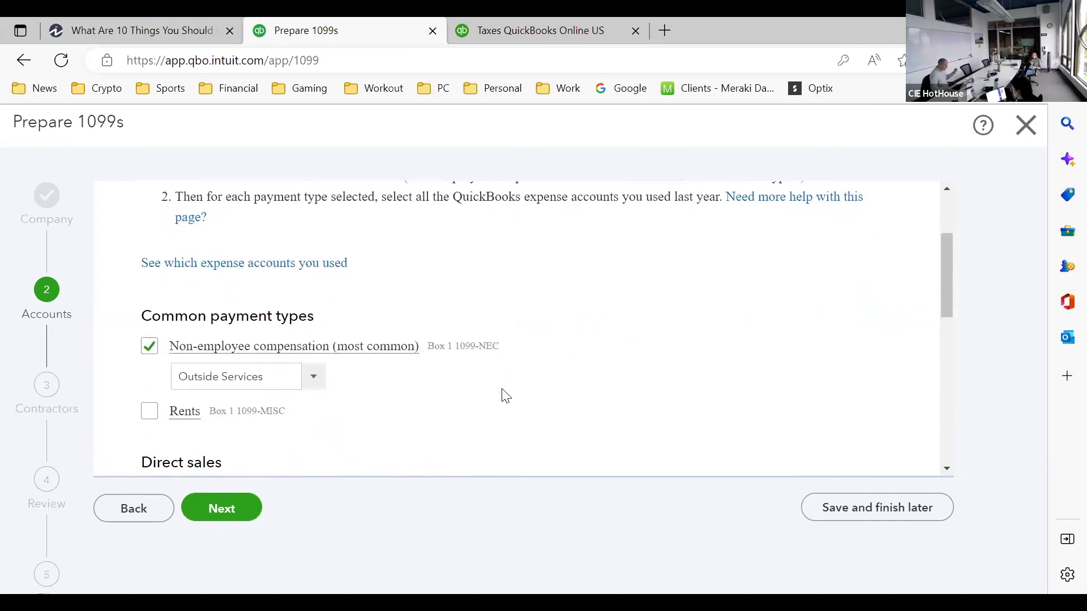
pyautogui.scroll(-1, 506, 395)
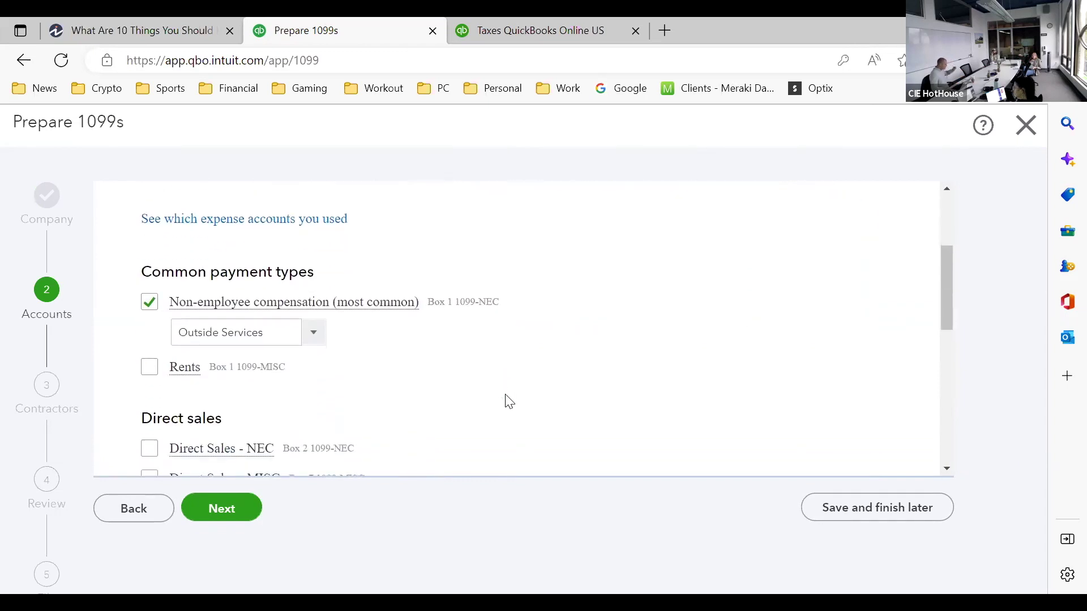
pyautogui.scroll(-1, 542, 375)
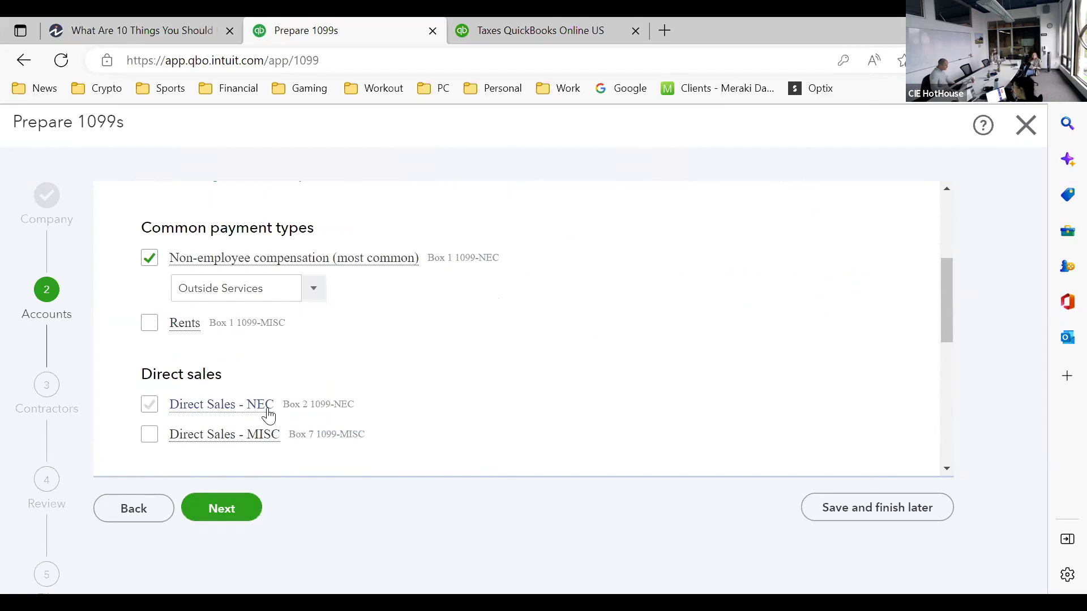
pyautogui.moveTo(177, 415)
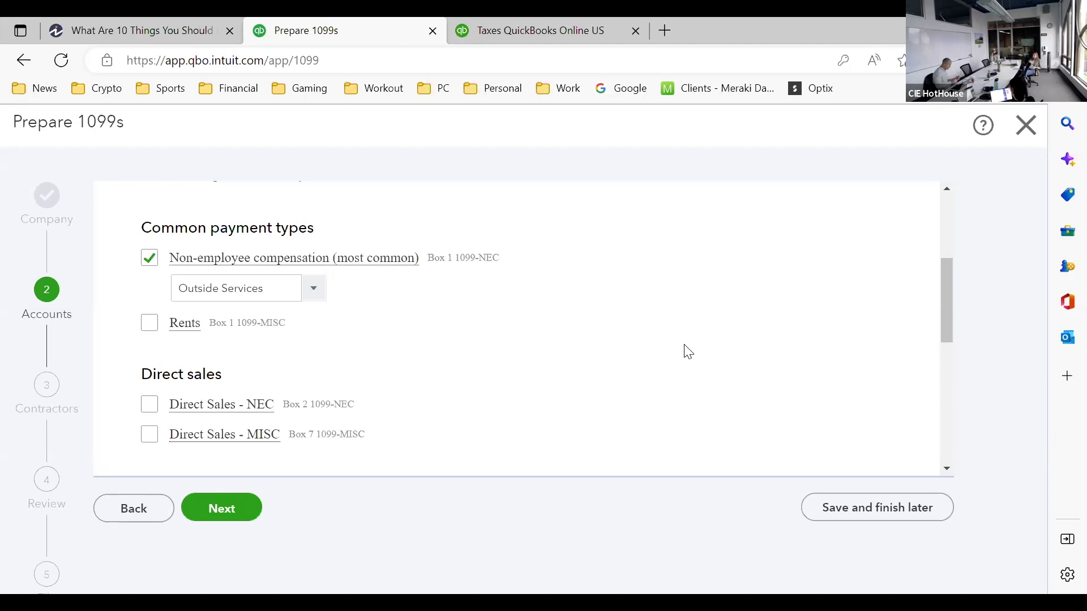
# Examine the accounts available for the Direct Sales - MISC payment type, leaving the type deselected and no account assigned
pyautogui.click(151, 435)
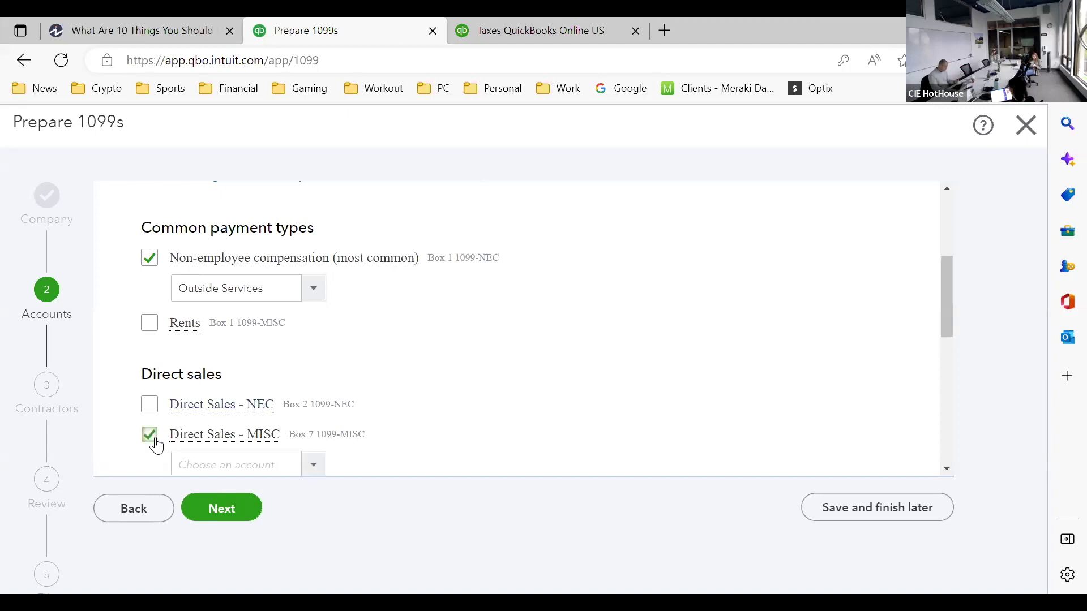
pyautogui.scroll(-1, 566, 402)
pyautogui.scroll(-1, 550, 399)
pyautogui.click(311, 378)
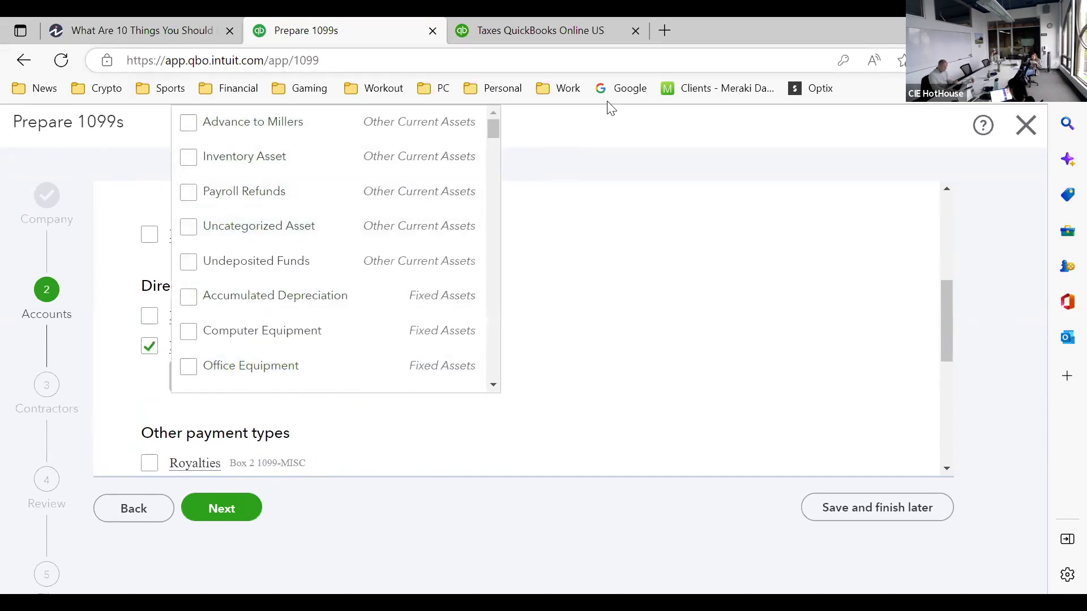
pyautogui.scroll(-7, 425, 291)
pyautogui.scroll(-2, 430, 289)
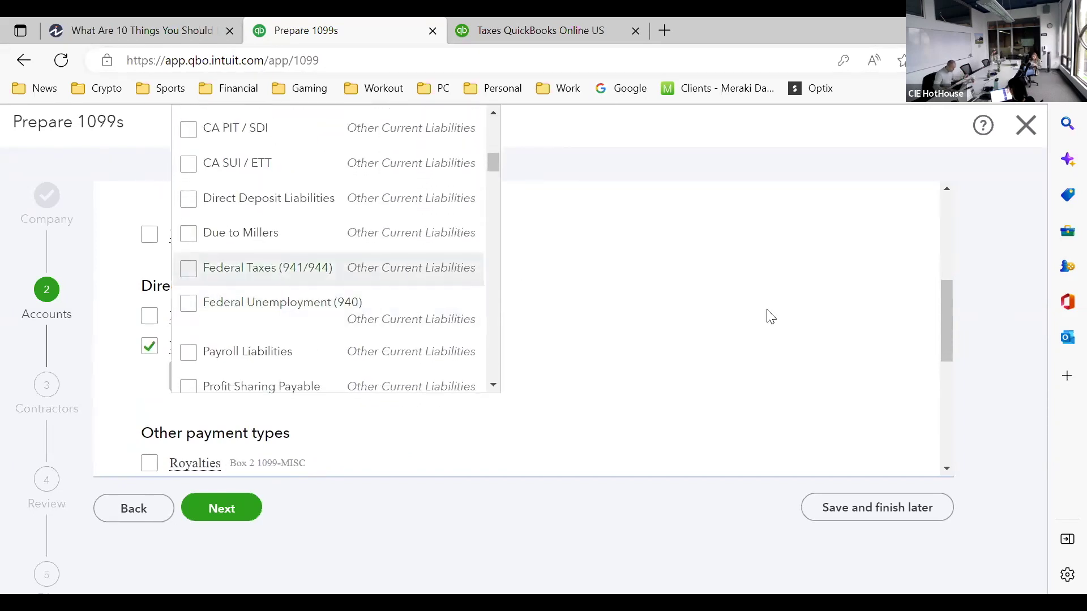
pyautogui.scroll(-5, 400, 283)
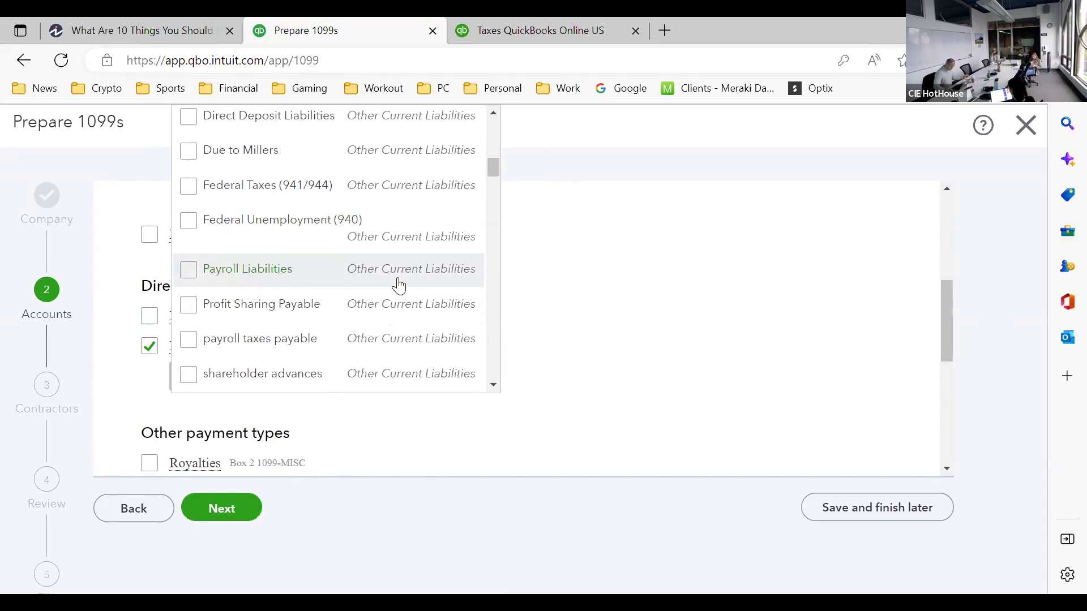
pyautogui.scroll(-8, 399, 287)
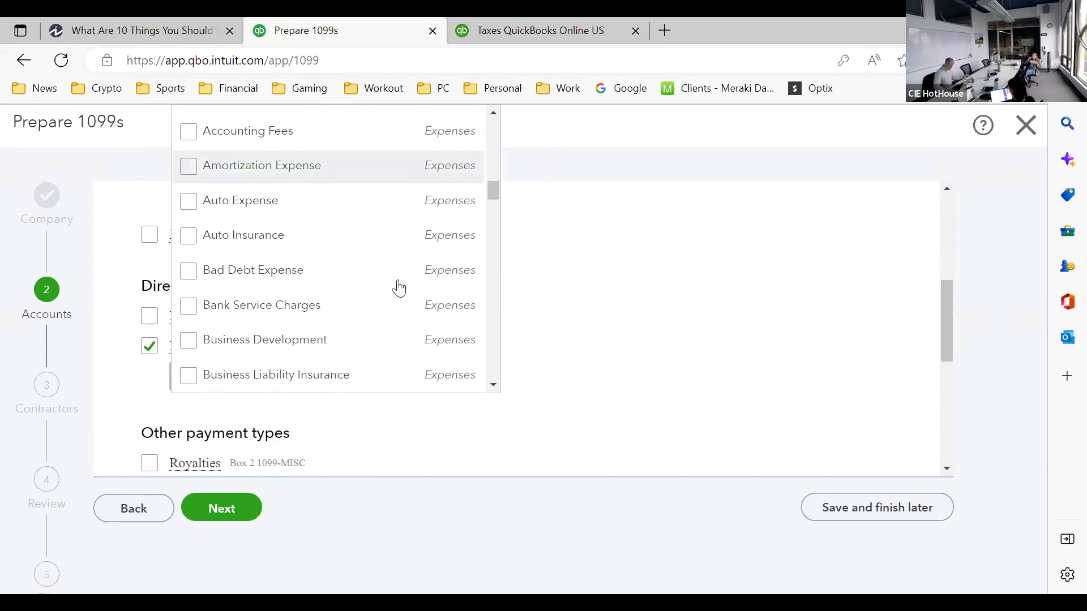
pyautogui.scroll(-10, 399, 289)
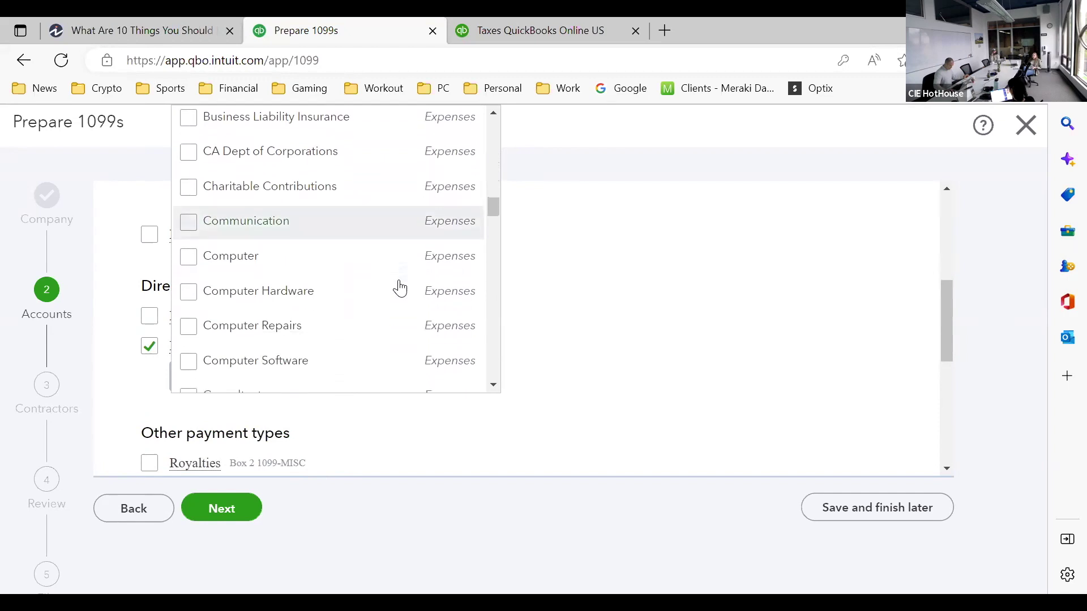
pyautogui.scroll(-6, 429, 290)
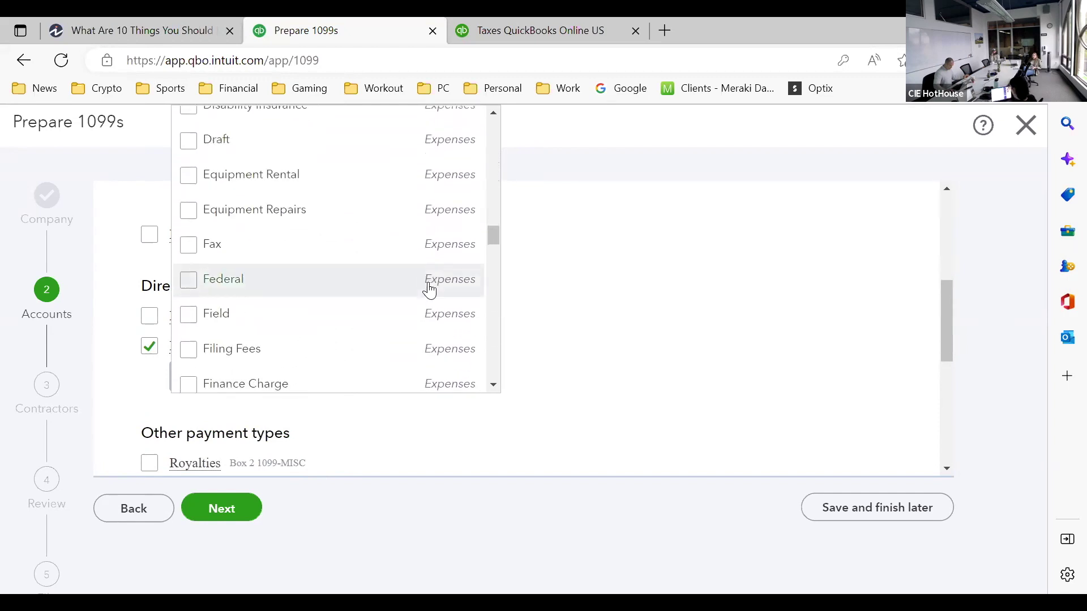
pyautogui.scroll(-2, 405, 291)
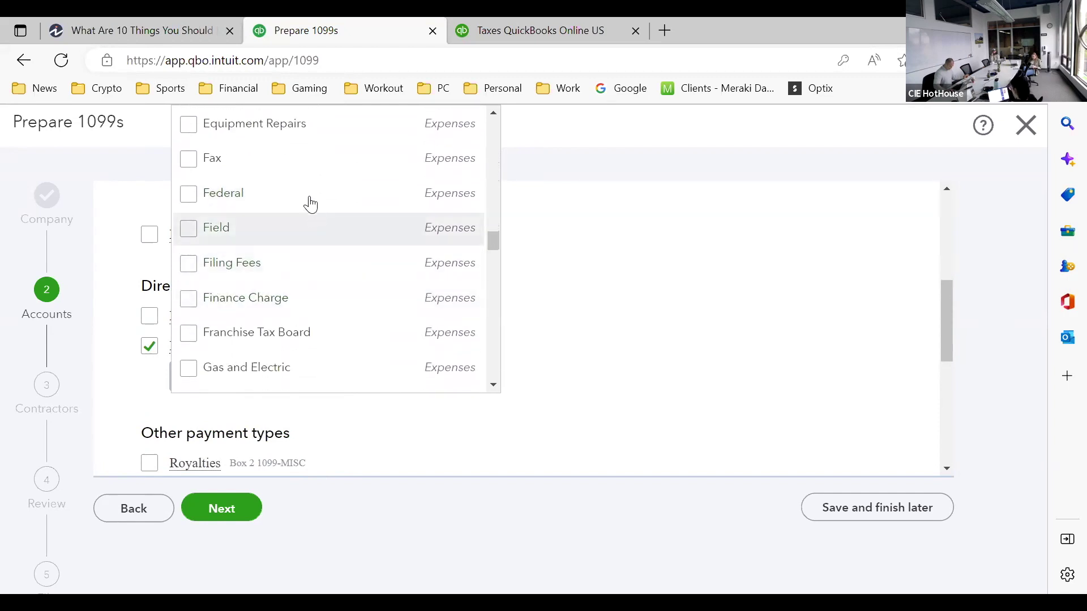
pyautogui.scroll(-1, 441, 238)
pyautogui.moveTo(493, 249); pyautogui.dragTo(533, 379)
pyautogui.click(532, 379)
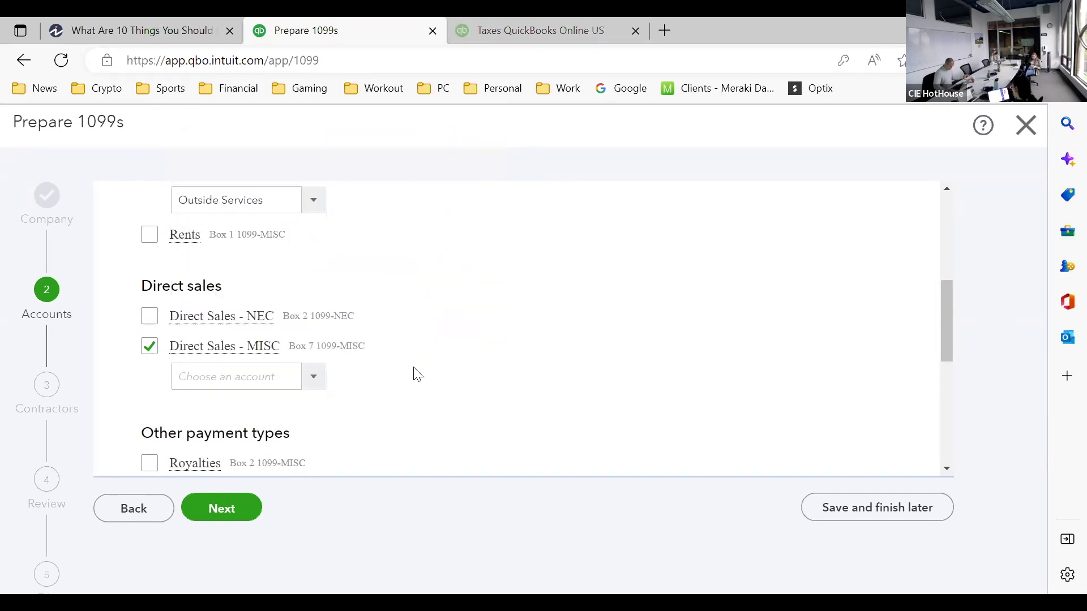
pyautogui.click(149, 346)
# Review the other payment types and federal tax withheld options, and continue to the contractors' information
pyautogui.scroll(-2, 643, 364)
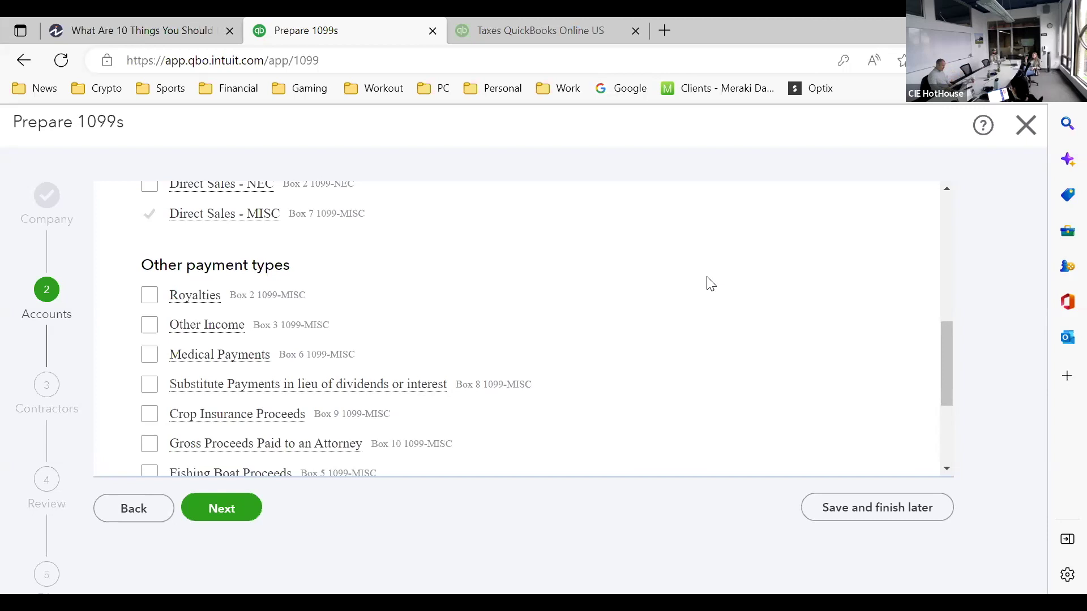
pyautogui.scroll(-3, 619, 327)
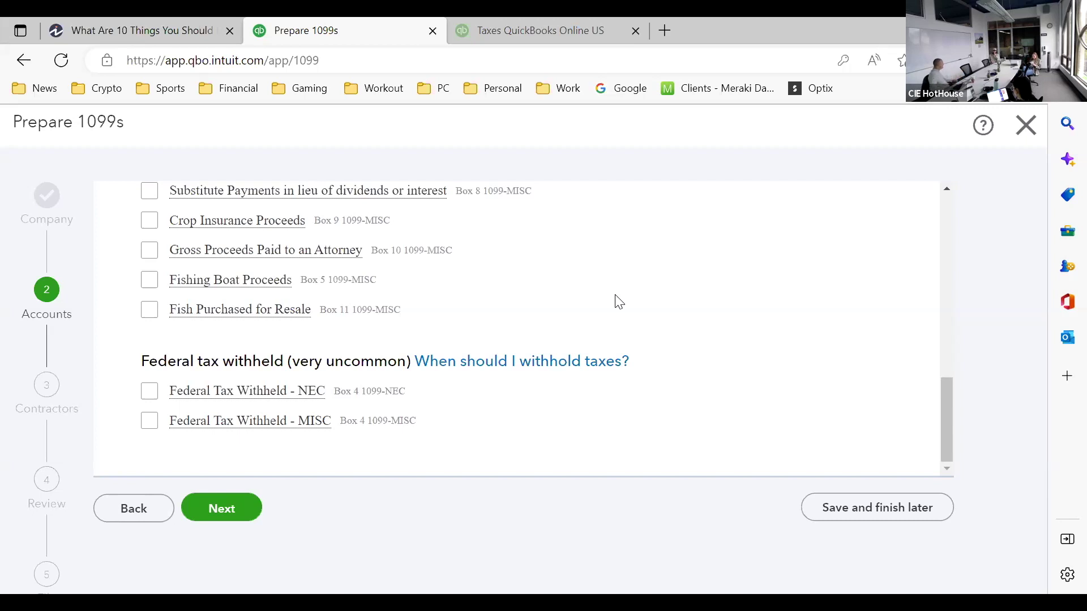
pyautogui.click(189, 509)
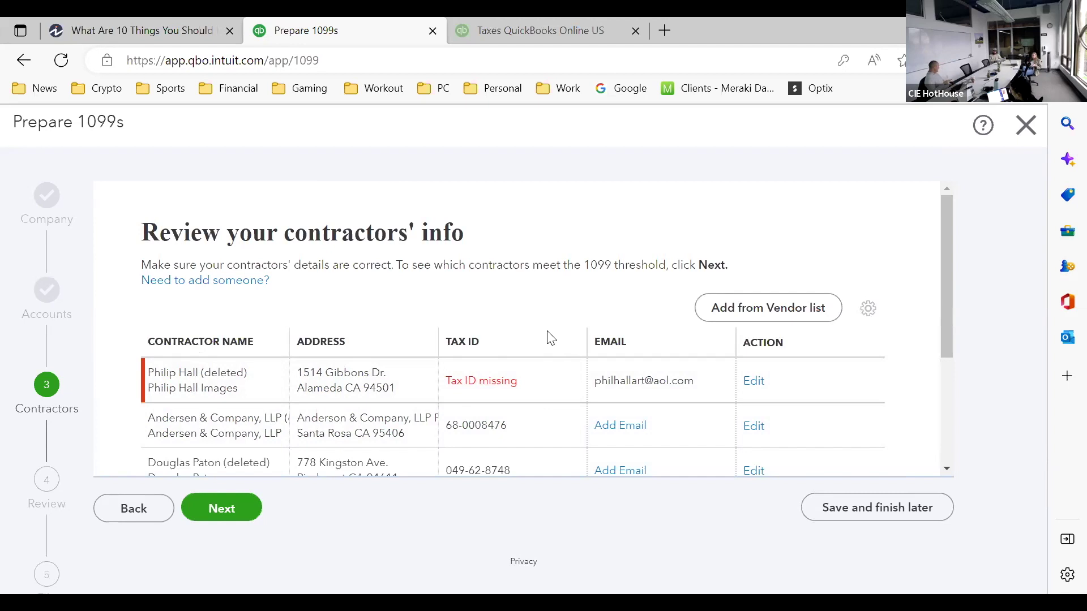
# Look over the contractors' addresses, tax IDs and emails, and continue to the check that the payments add up
pyautogui.scroll(-1, 537, 391)
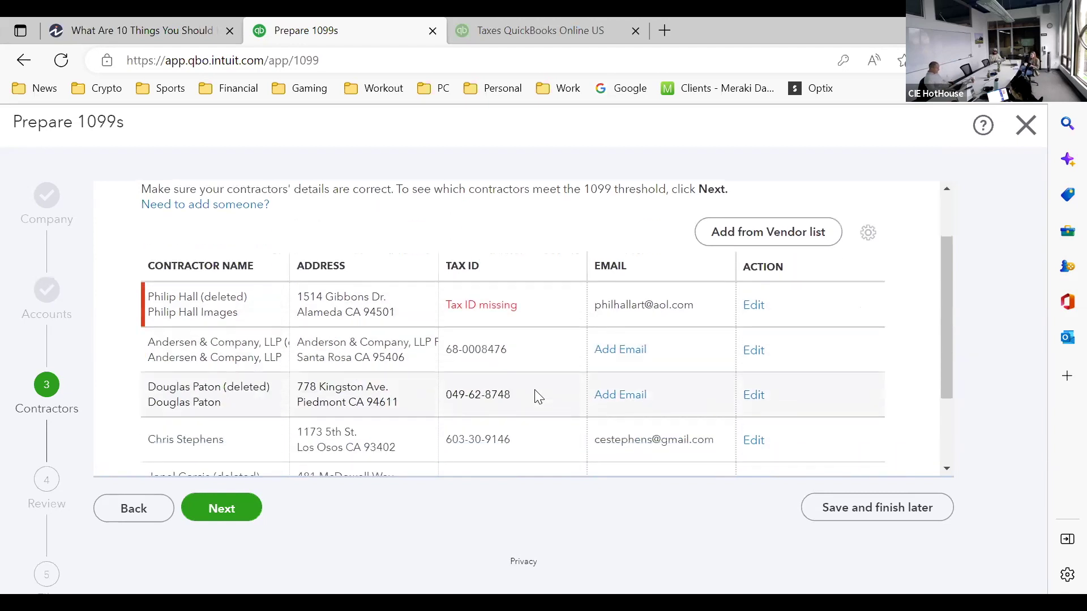
pyautogui.scroll(-2, 536, 395)
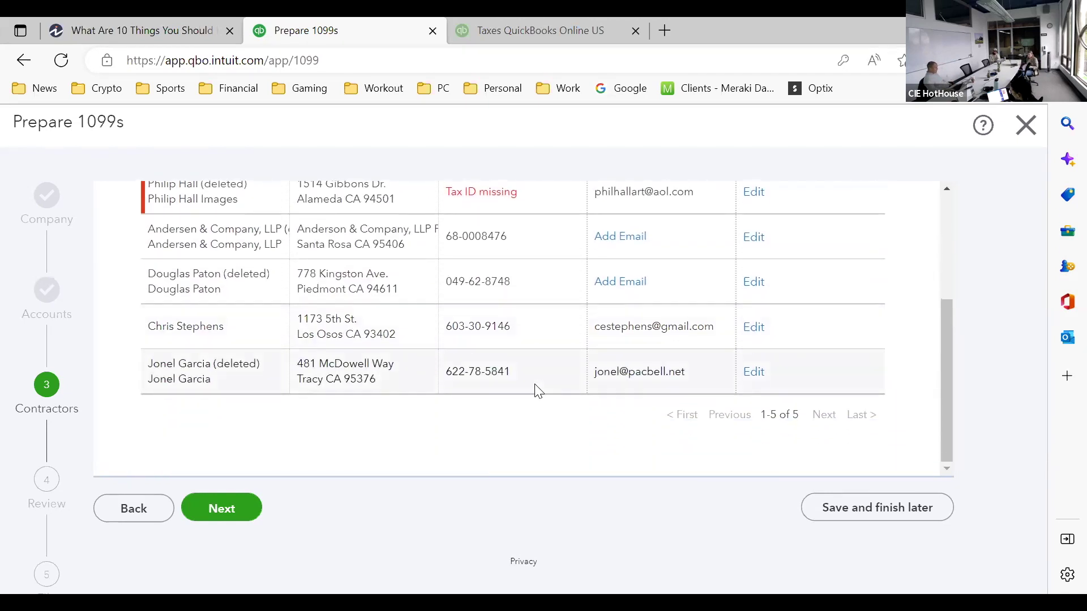
pyautogui.scroll(2, 533, 385)
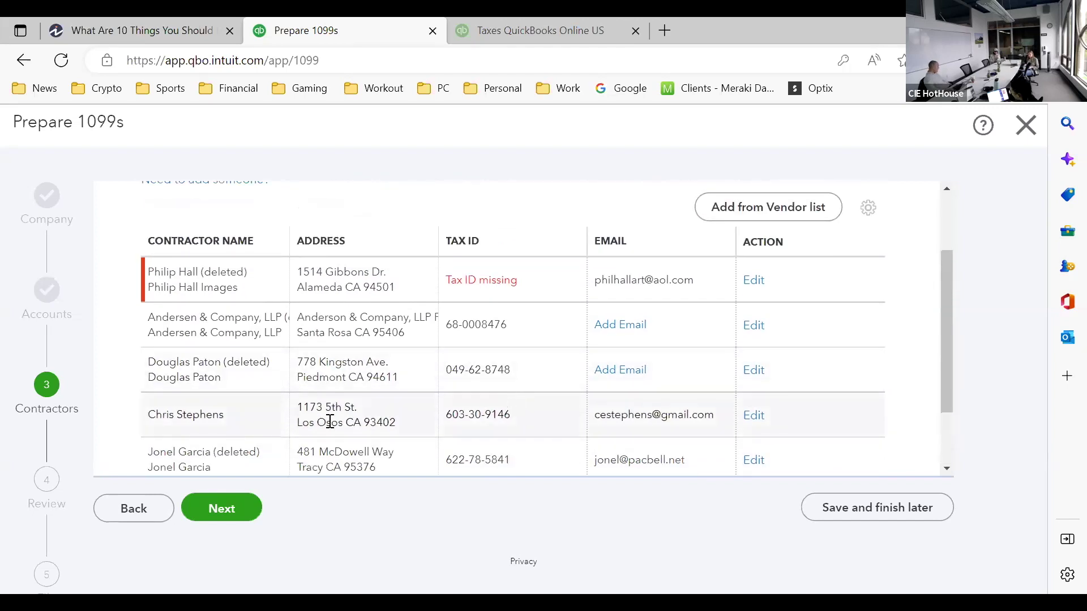
pyautogui.click(221, 507)
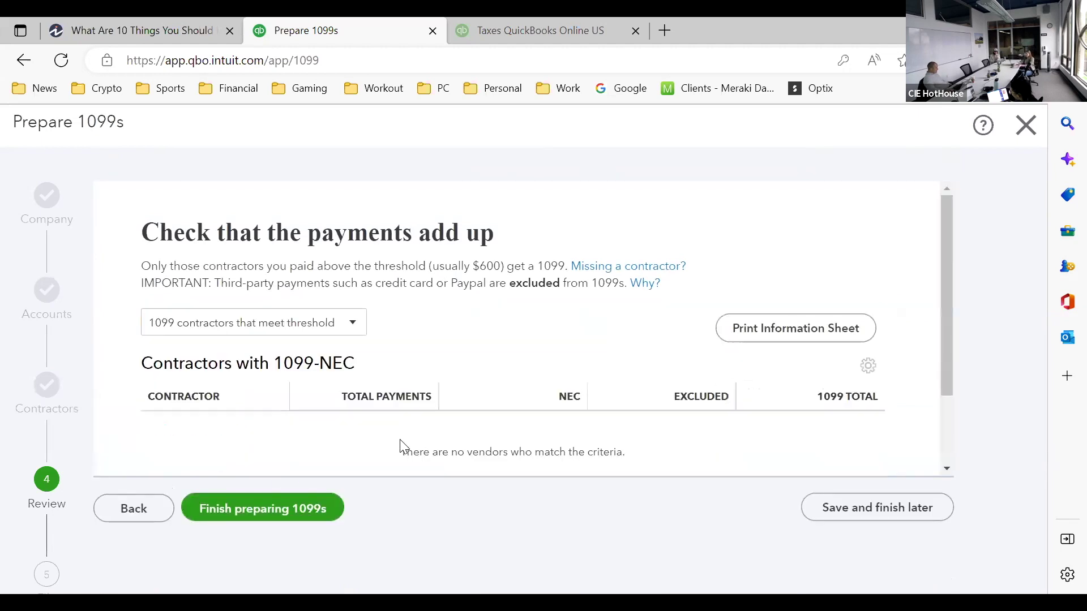
pyautogui.click(227, 509)
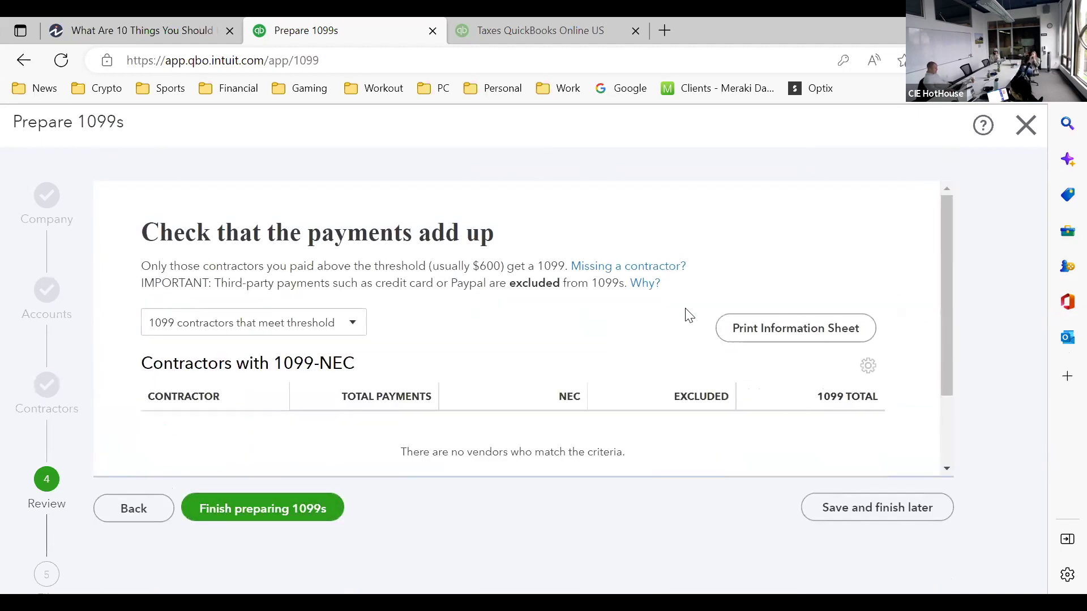